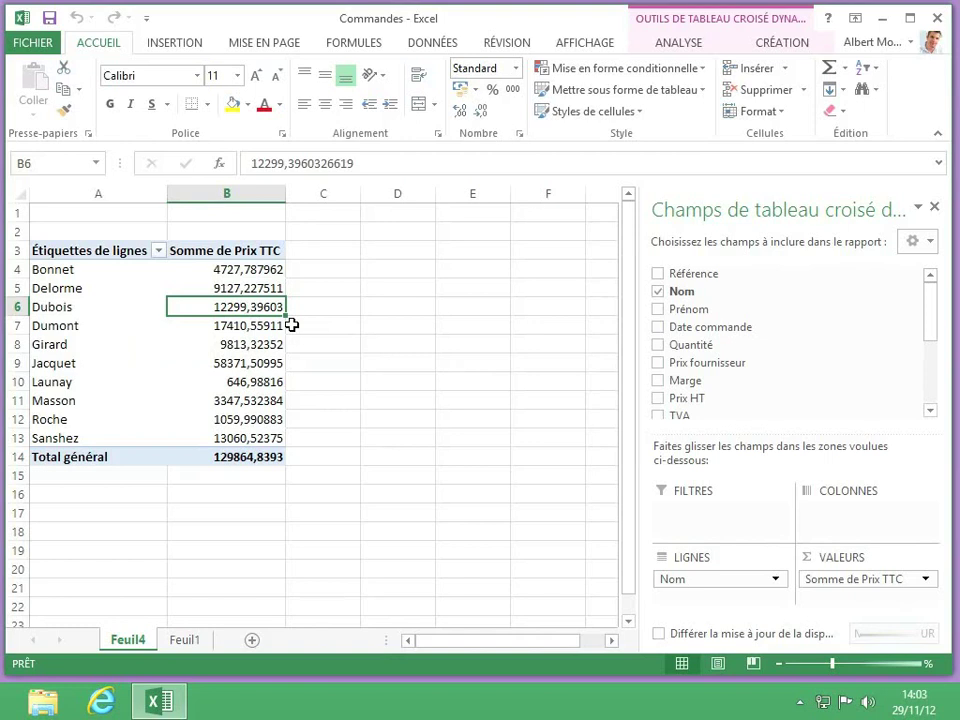
- Insert slicers for the Date commande and Département fields of the pivot table
left_click(680, 43)
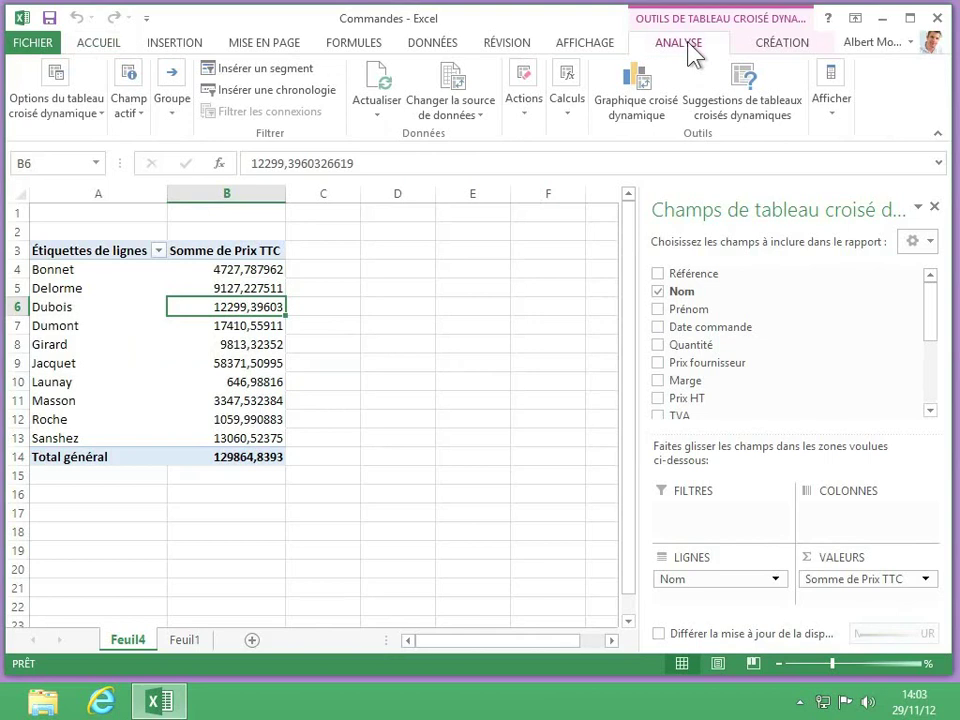
left_click(248, 70)
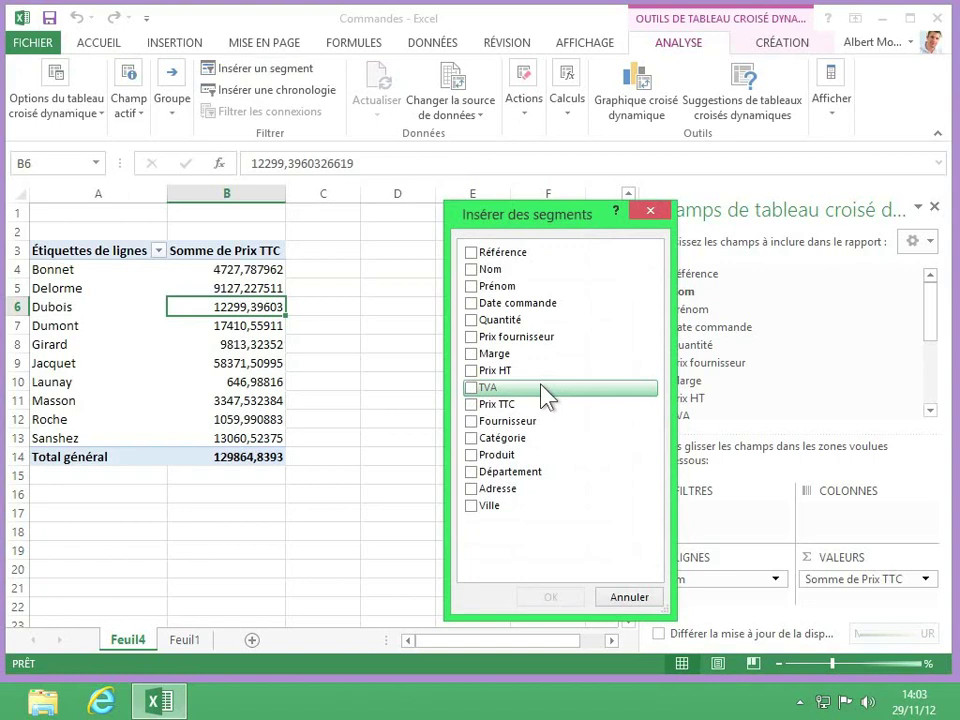
left_click(472, 304)
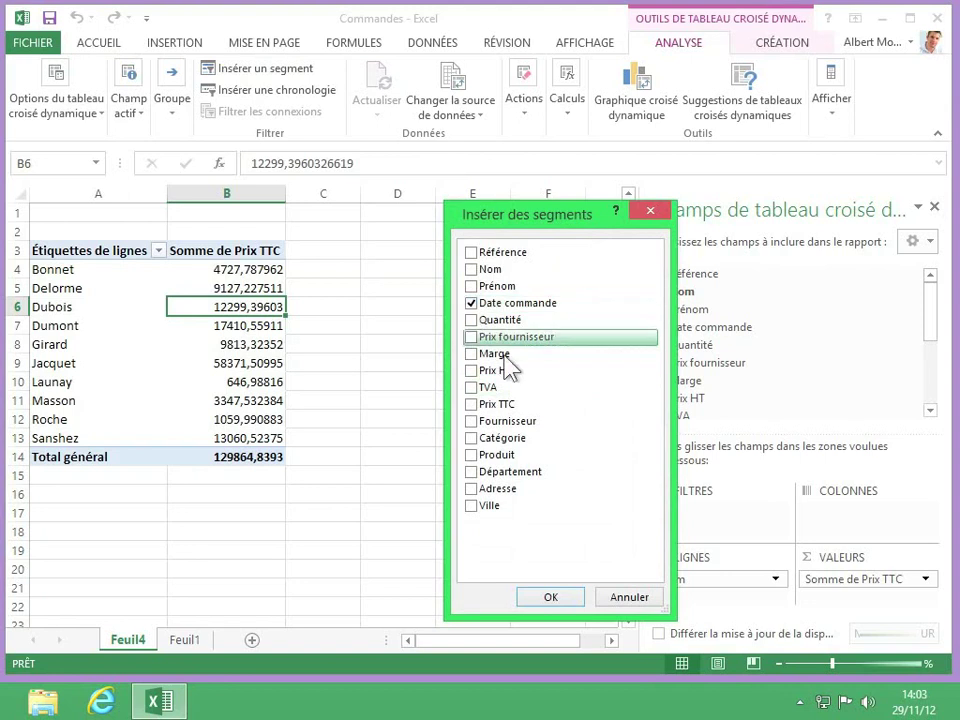
left_click(471, 472)
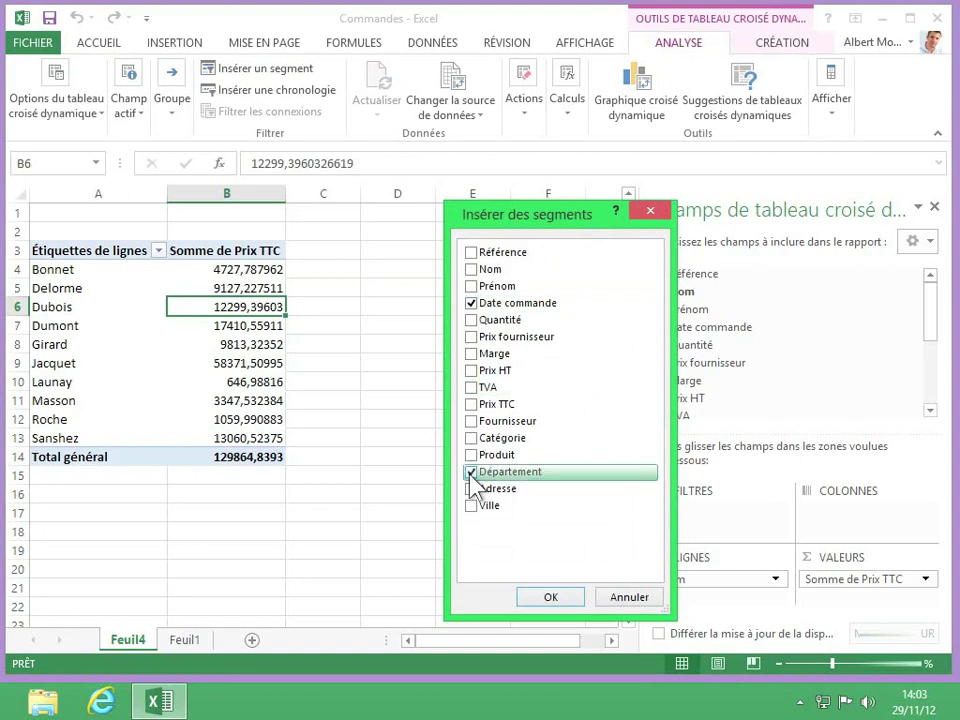
left_click(550, 597)
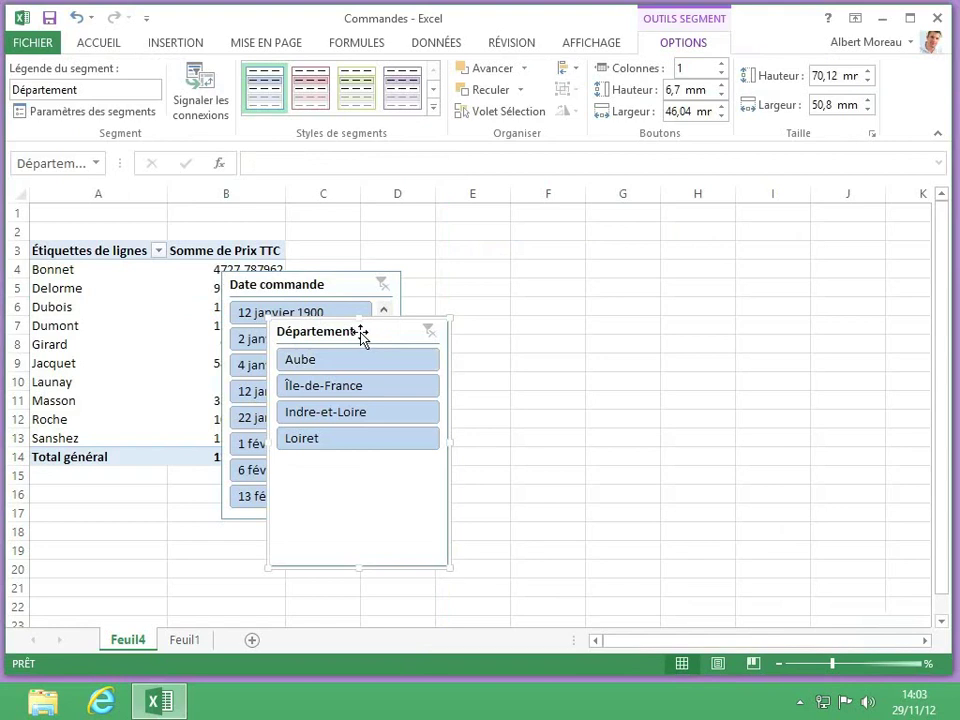
- Arrange the Date commande and Département slicers side by side beside the pivot table, about 107 mm high and about 43 by 58 mm respectively
left_click_drag(361, 338, 565, 259)
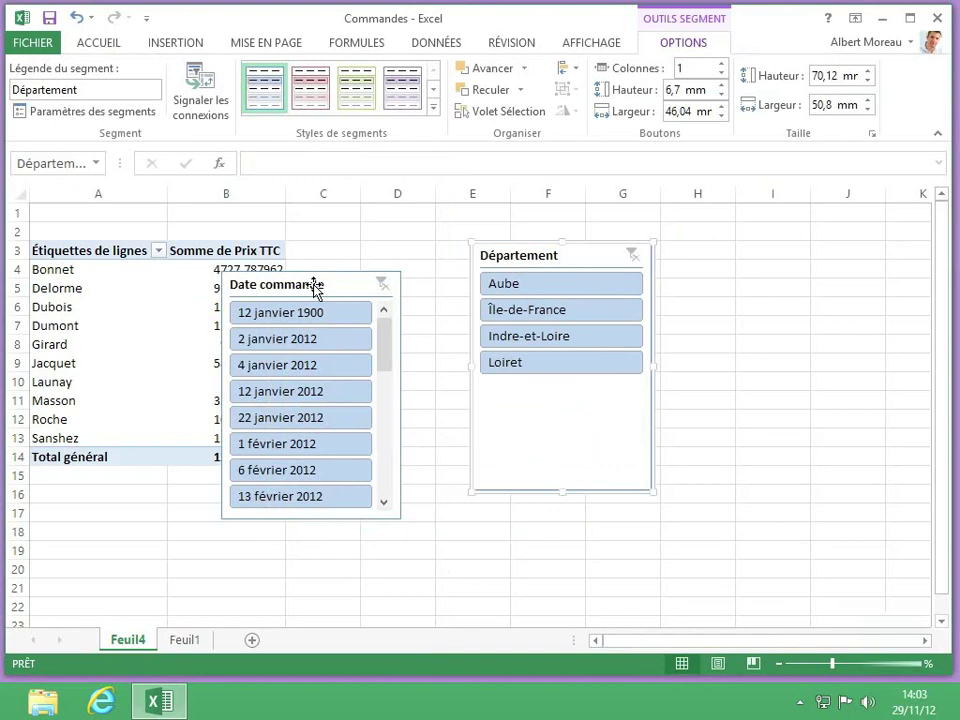
left_click_drag(315, 287, 381, 229)
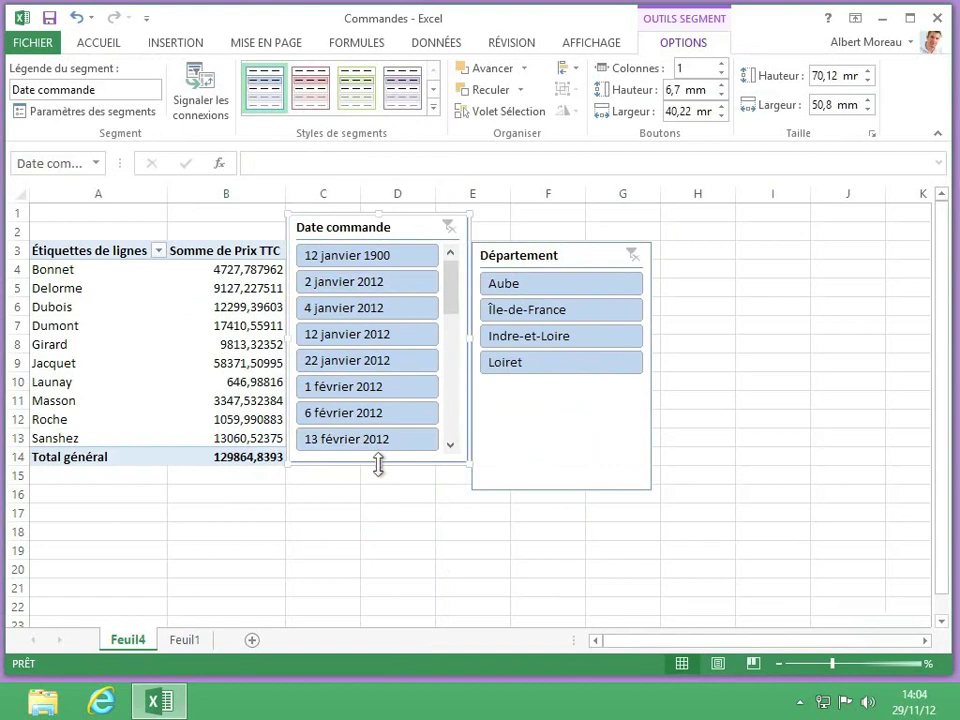
left_click_drag(377, 463, 378, 537)
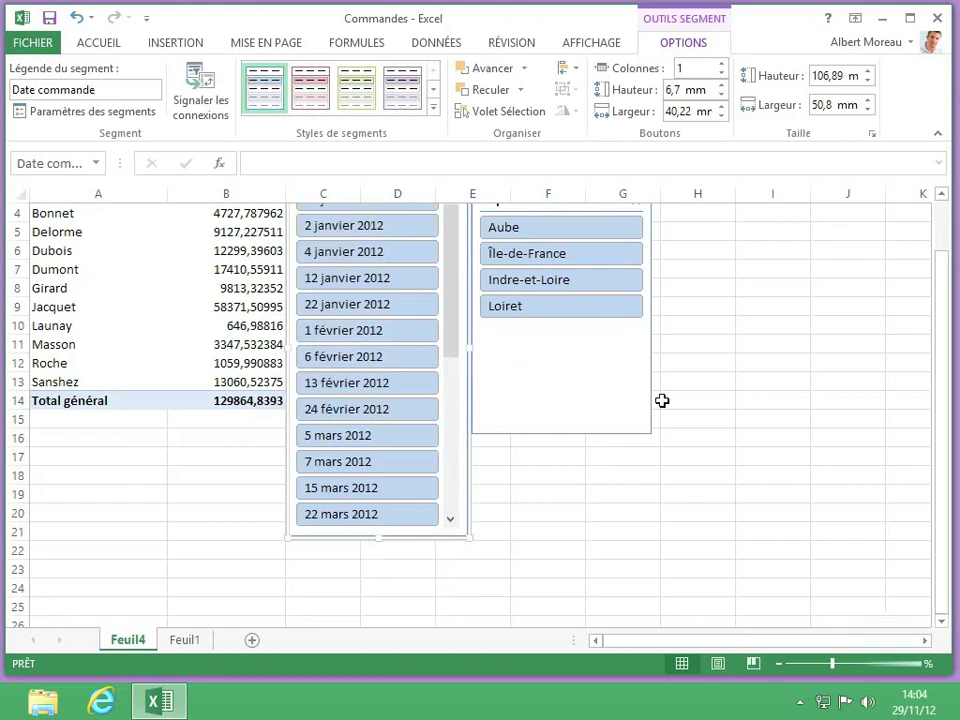
left_click_drag(941, 298, 930, 195)
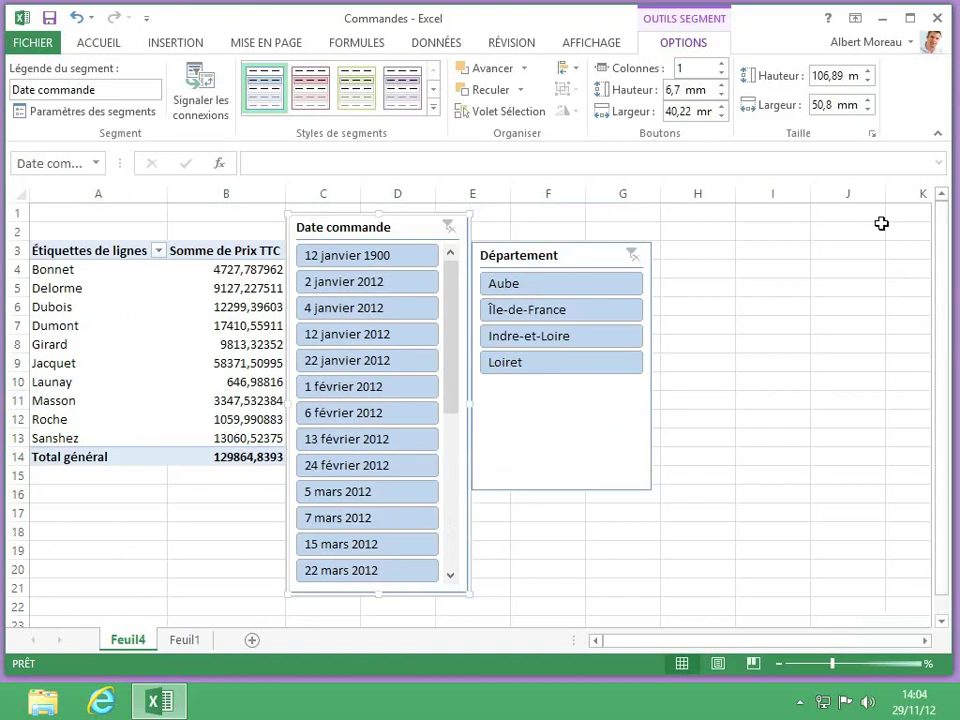
left_click(646, 489)
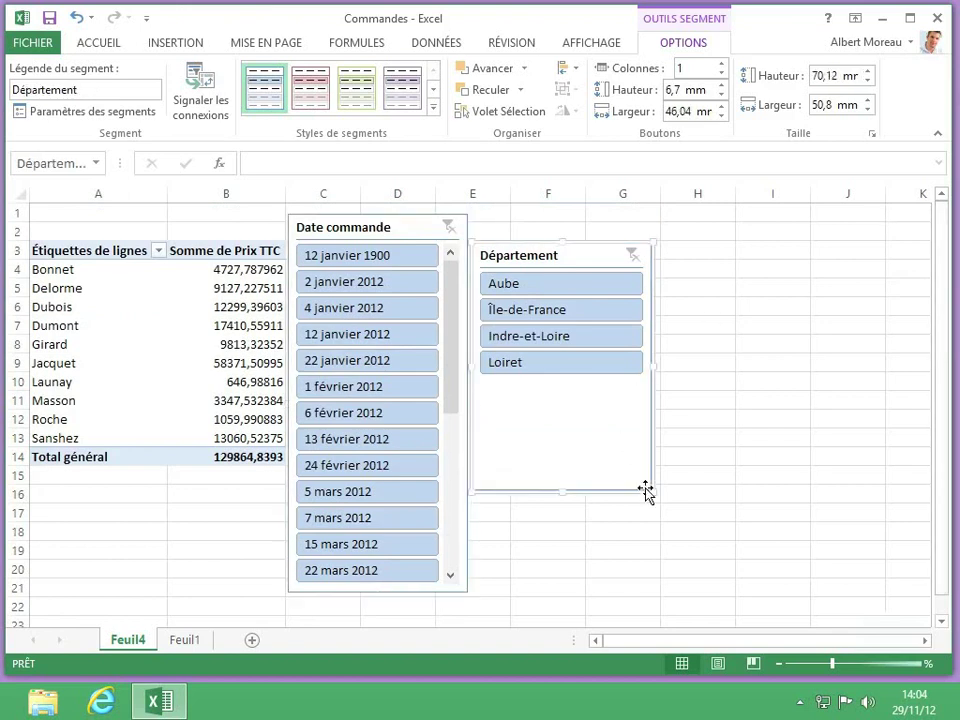
left_click_drag(652, 495, 678, 396)
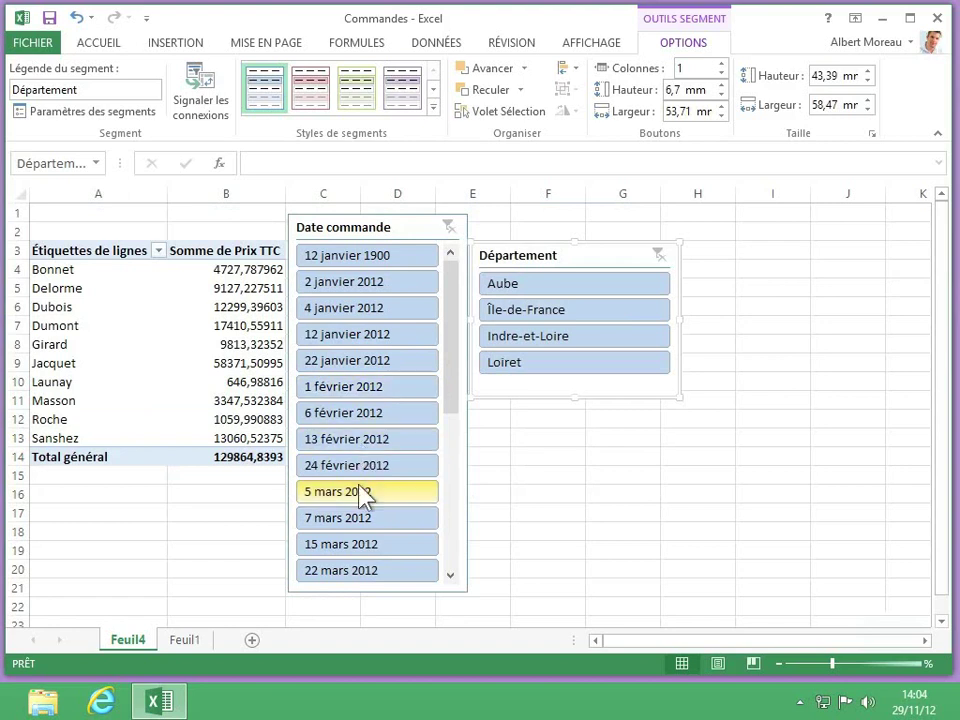
- Filter the pivot table with the Date commande slicer to the dates from 5 mars 2012 through 29 mars 2012
left_click(388, 499)
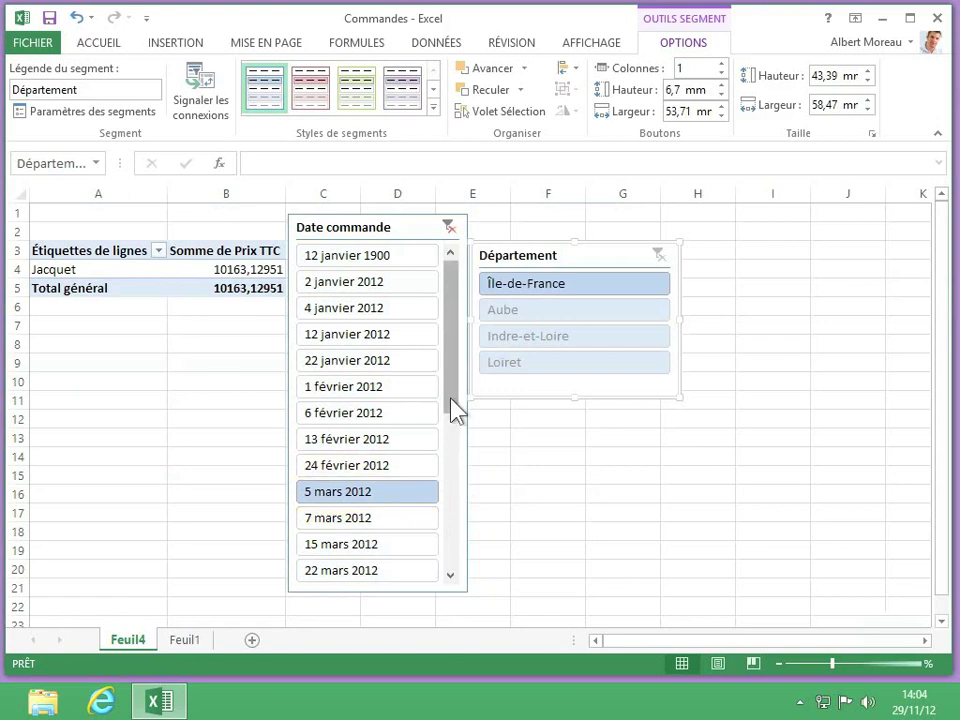
left_click_drag(452, 408, 455, 495)
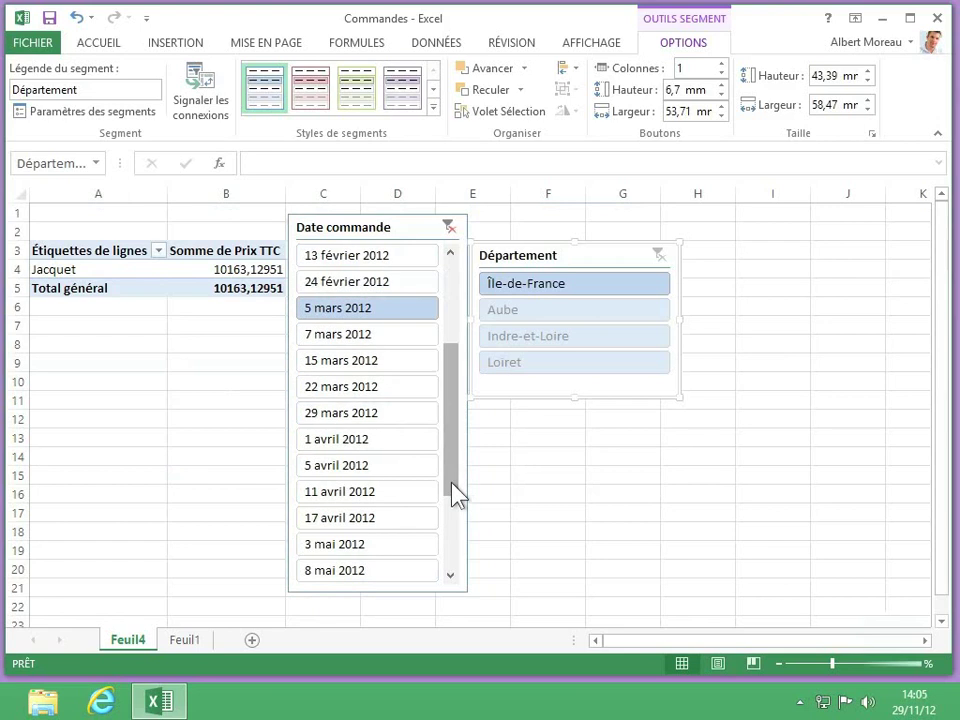
left_click(382, 316)
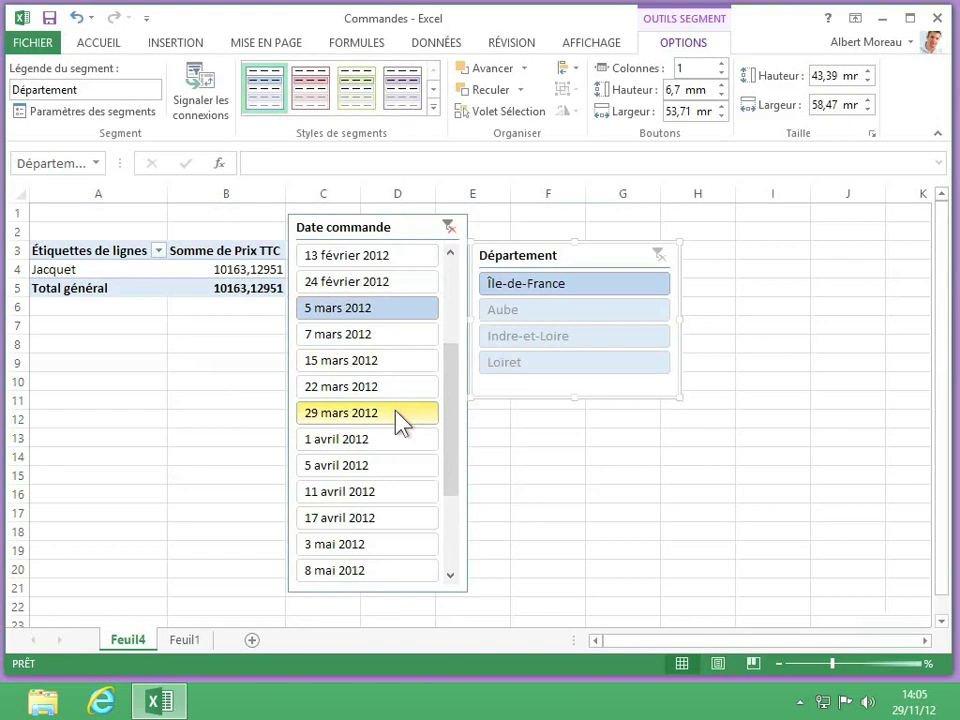
left_click(397, 414, "shift")
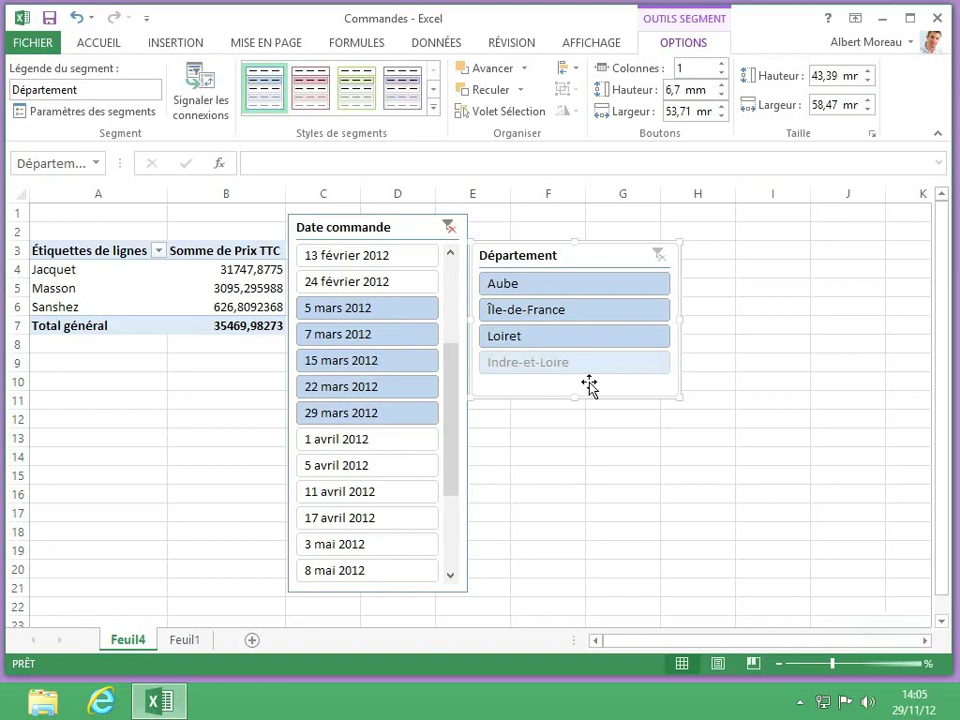
- Add all May dates, from 3 mai 2012 through 28 mai 2012, to the March dates selected in the Date commande slicer
left_click_drag(446, 407, 443, 489)
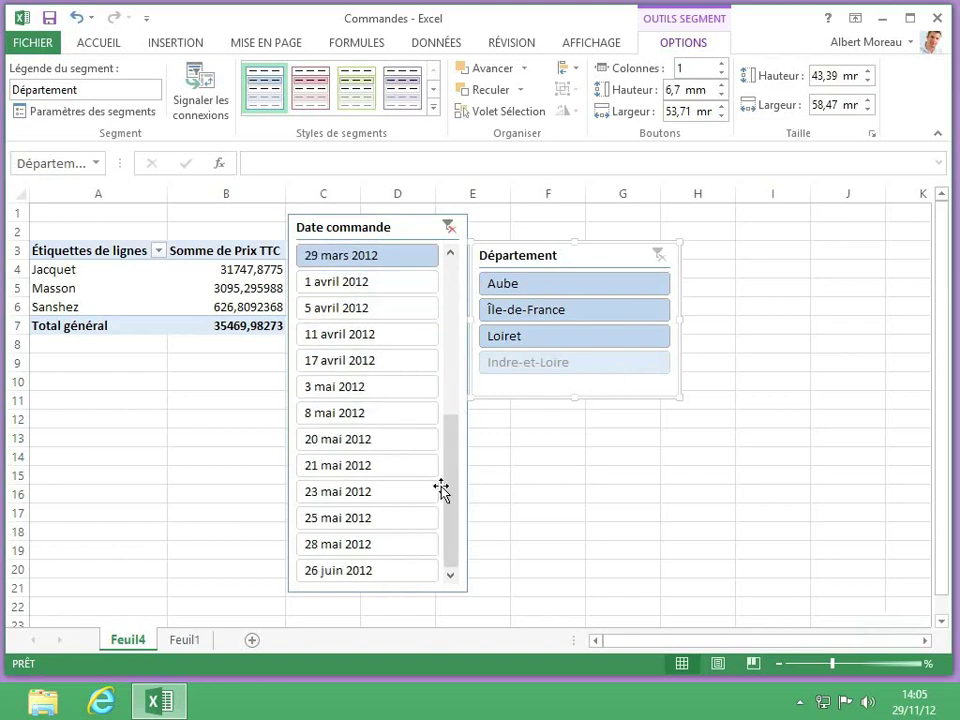
left_click(383, 397, "ctrl")
left_click(386, 415, "ctrl")
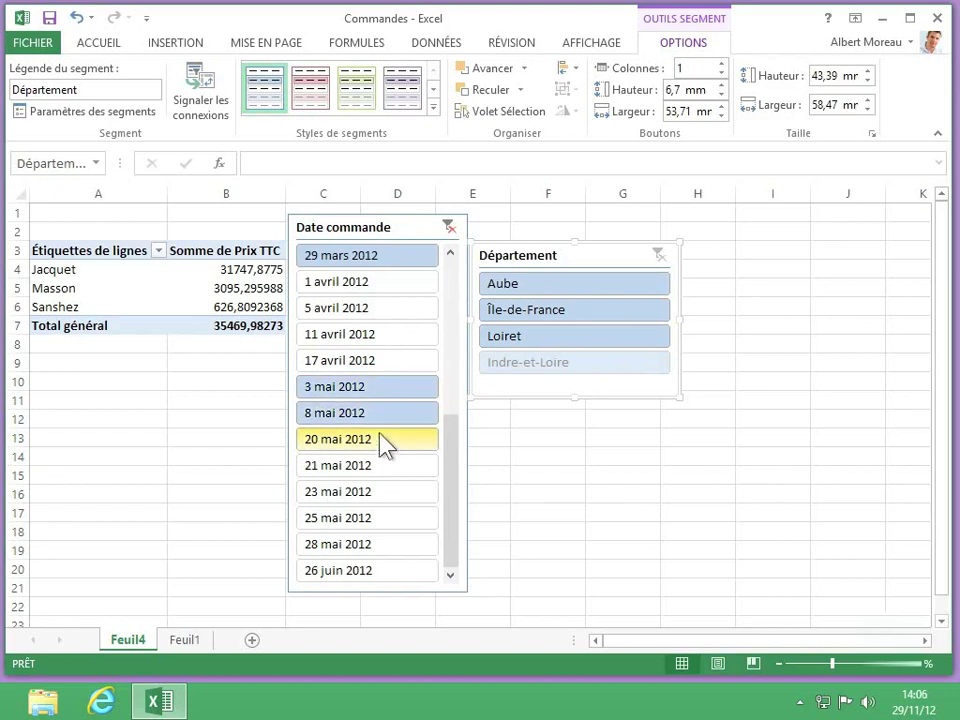
left_click(381, 441, "ctrl")
left_click(383, 466, "ctrl")
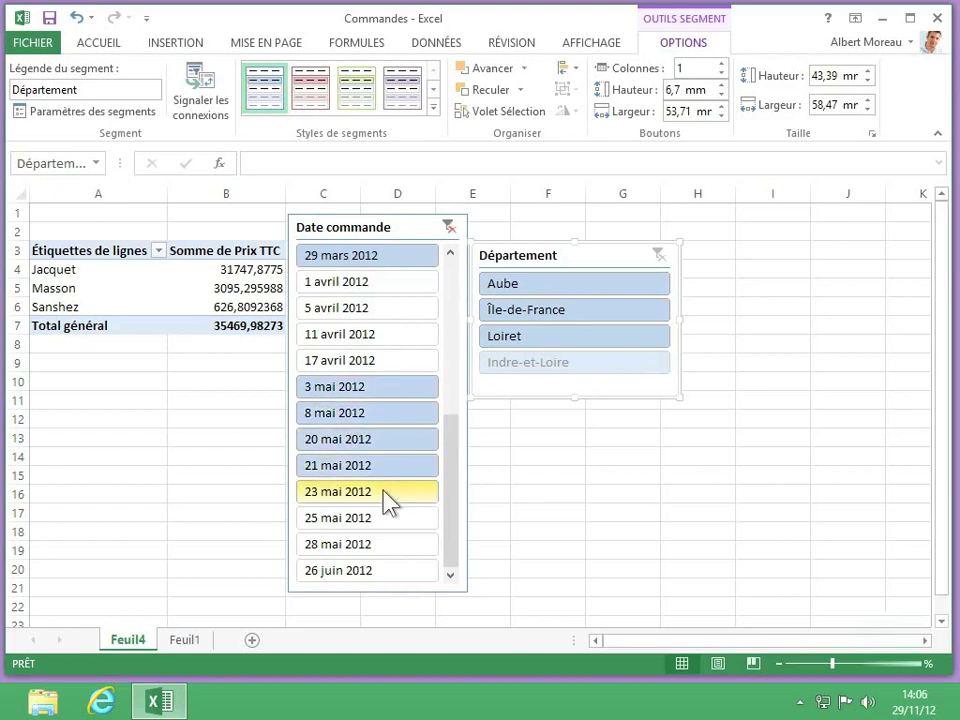
left_click(383, 492, "ctrl")
left_click(383, 516, "ctrl")
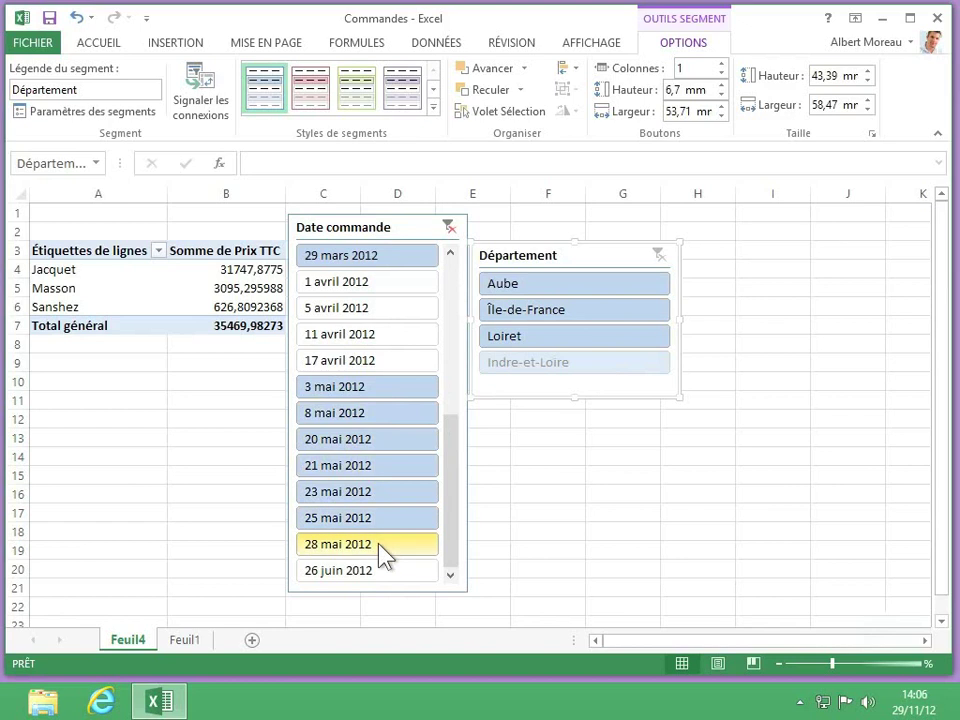
left_click(383, 554, "ctrl")
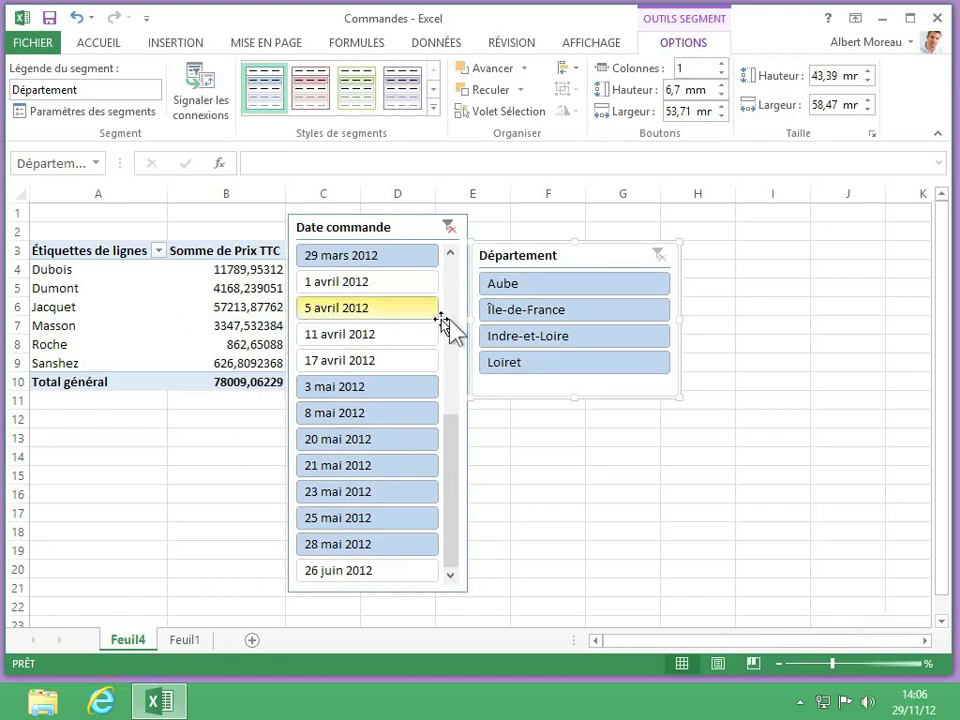
- Restrict the Département slicer to Aube, Île-de-France and Indre-et-Loire
left_click(566, 288)
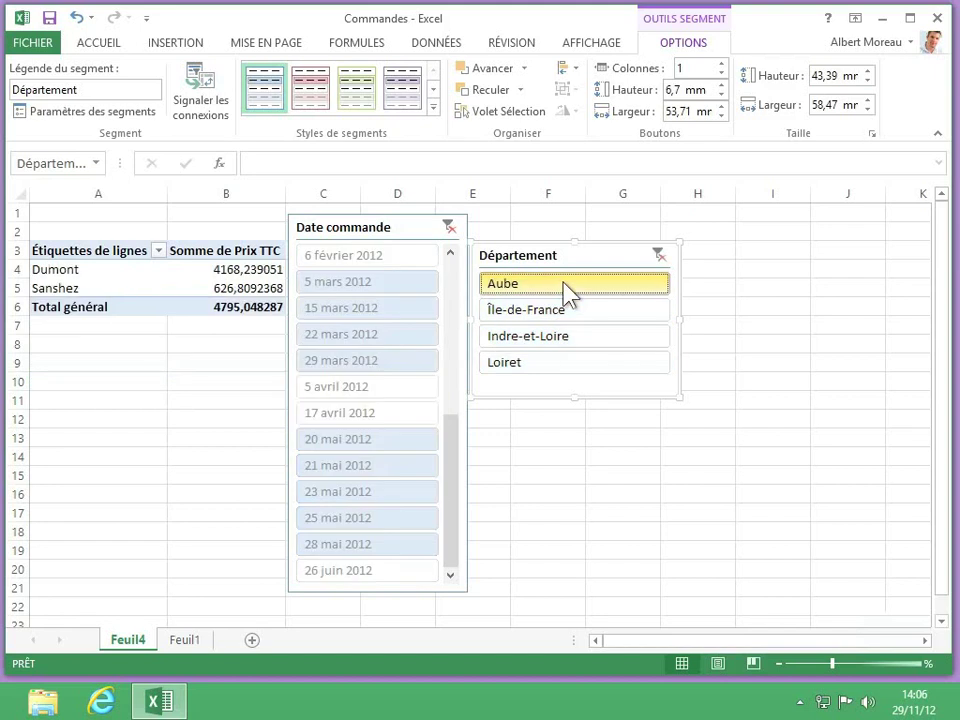
left_click(580, 338, "shift")
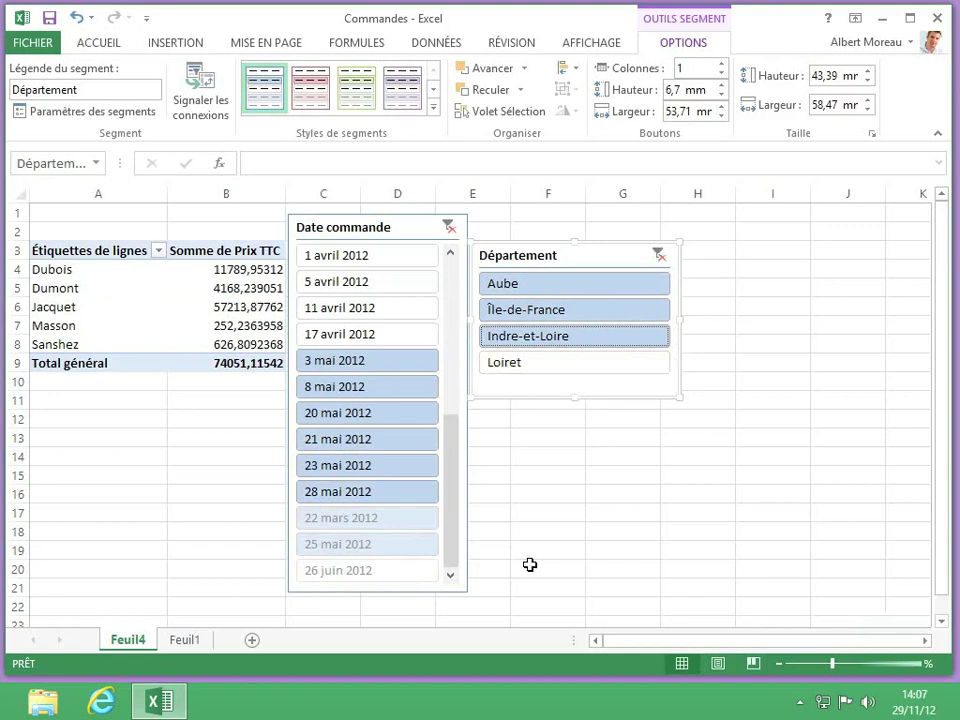
- Clear the filters of the Date commande and Département slicers and delete both slicers from the sheet
left_click(448, 229)
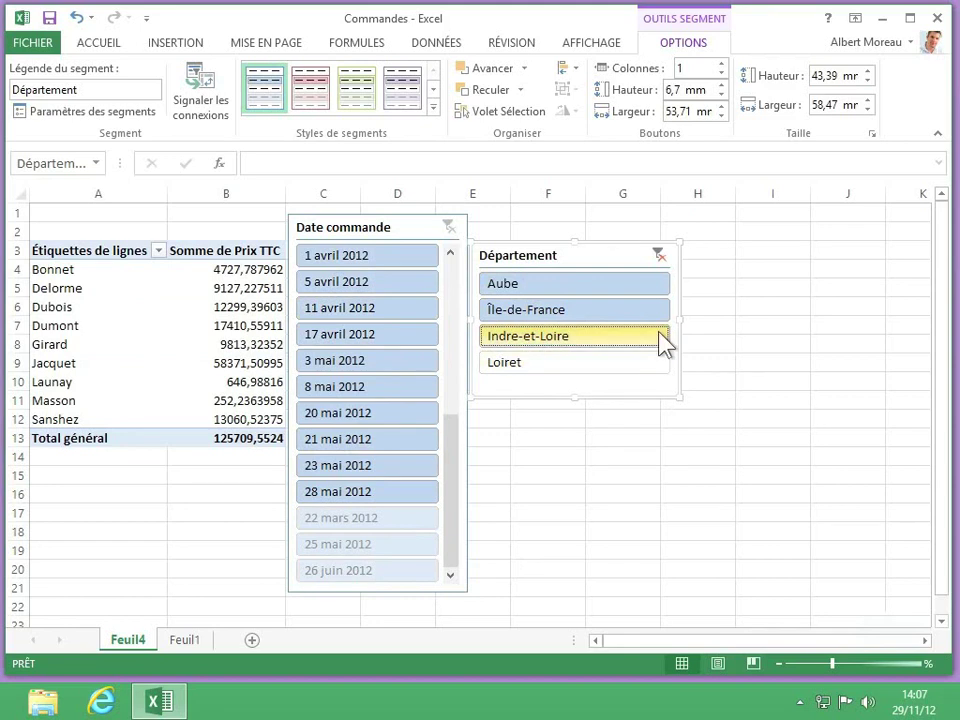
left_click(660, 256)
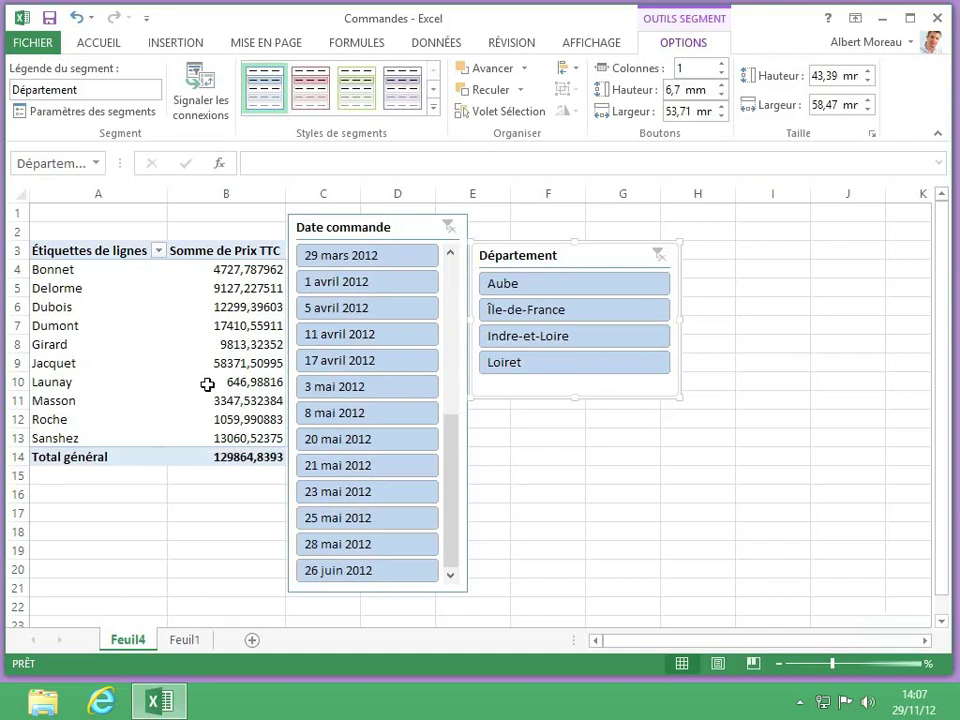
left_click(403, 228)
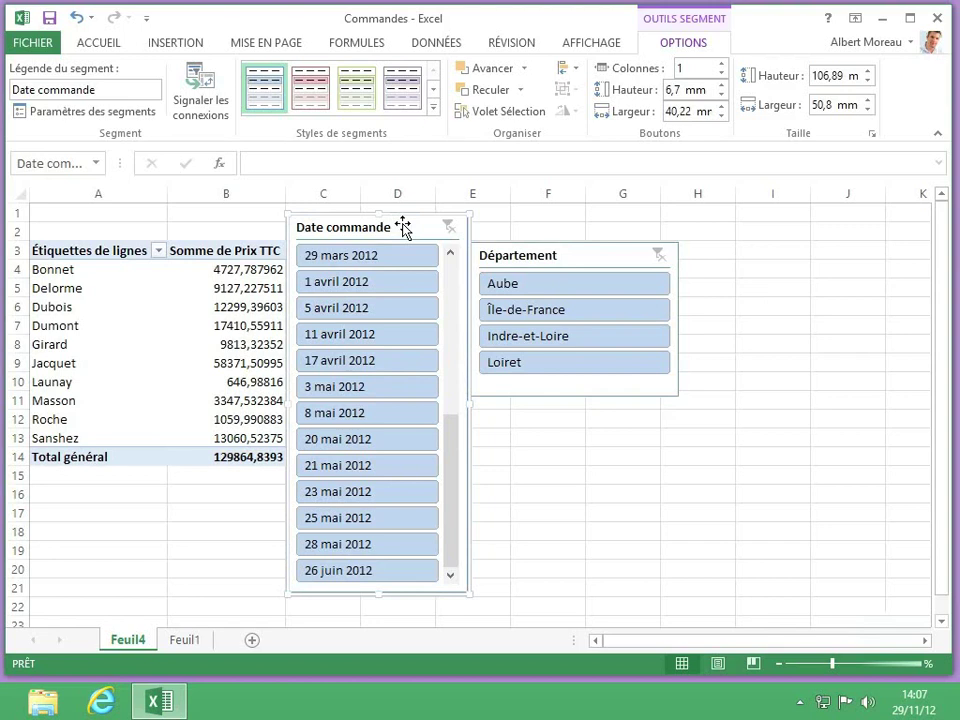
key("Delete")
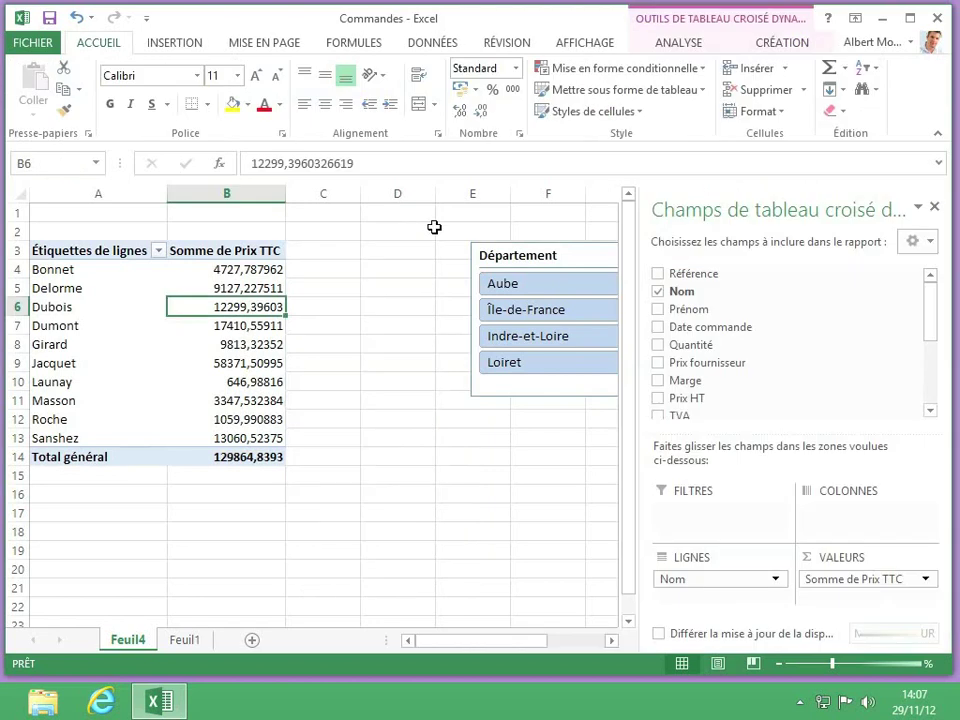
left_click(541, 257)
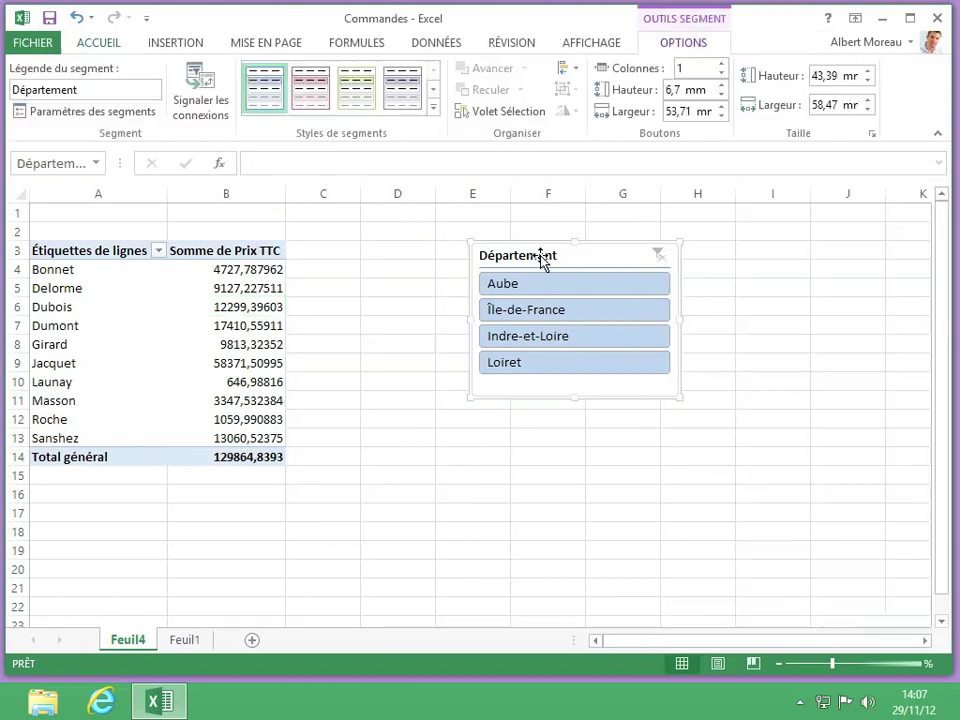
key("Delete")
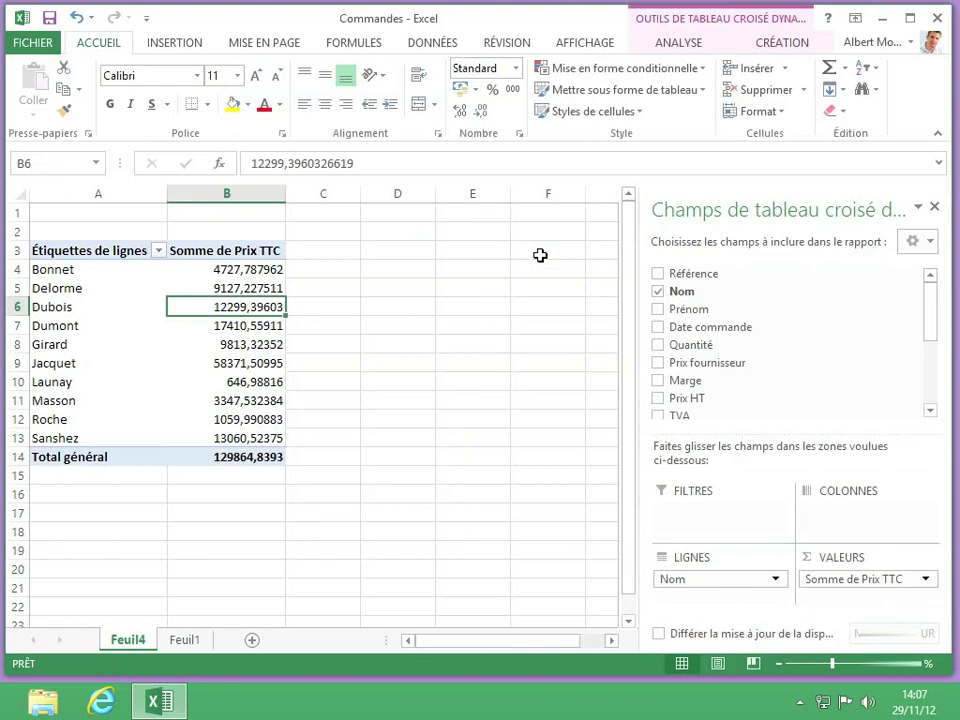